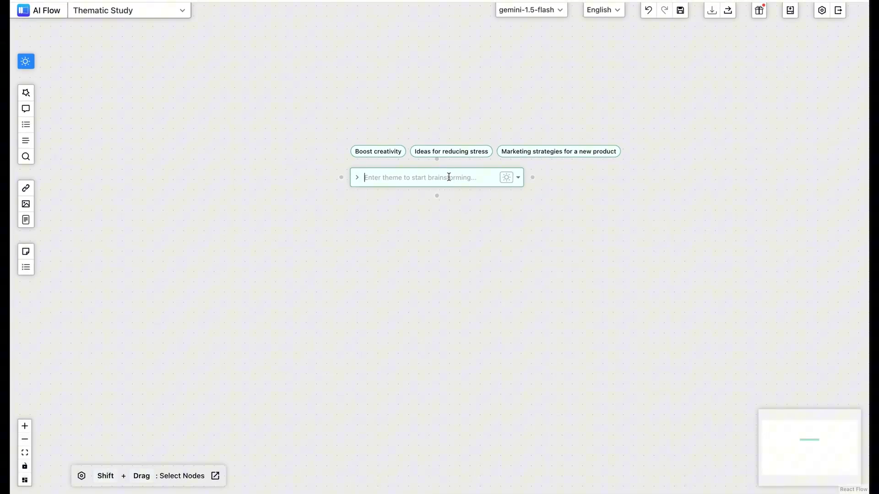
Generate a 'Protein Synthesis' mind map and move Summarized insights down-right, off the Genetic Code group.
type("Protein Synthesis")
key("Return")
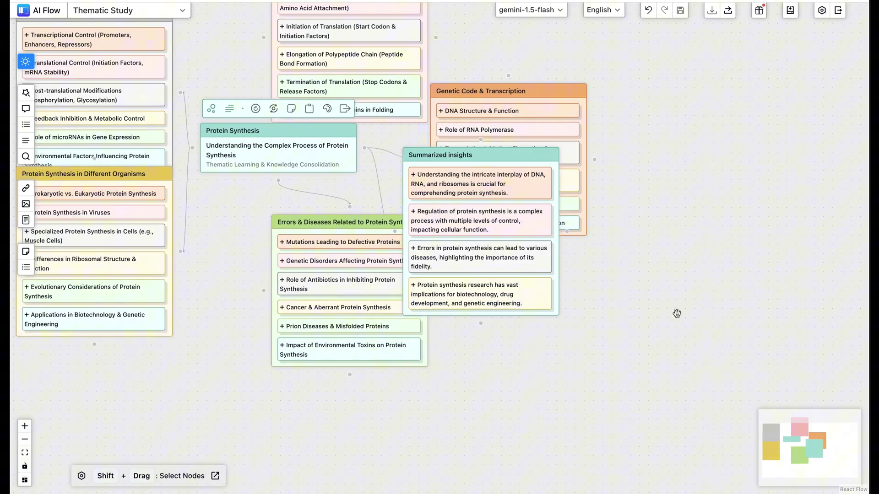
left_click_drag(660, 309, 770, 383)
left_click_drag(579, 231, 637, 326)
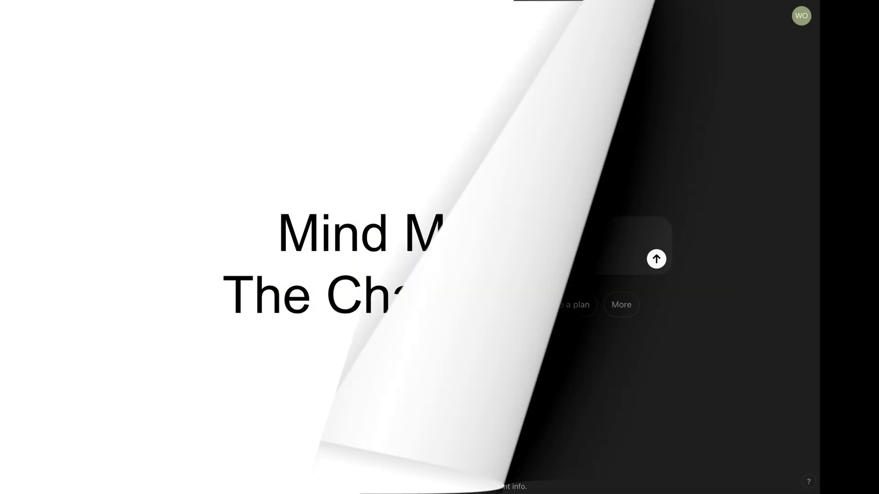
Request a FunBlocks AIFlow Marketing Strategy mind map 'with Markdown' and scroll the reply to Performance Metrics.
type("with Mar")
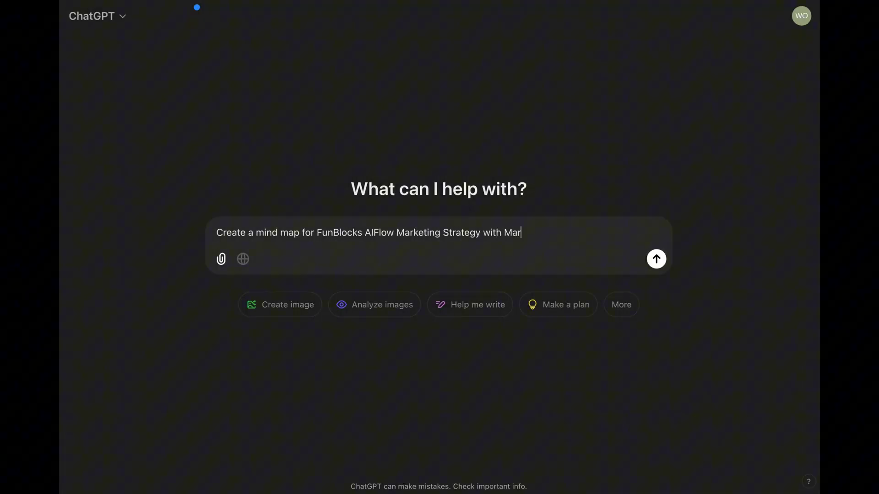
type("kdown")
key("Return")
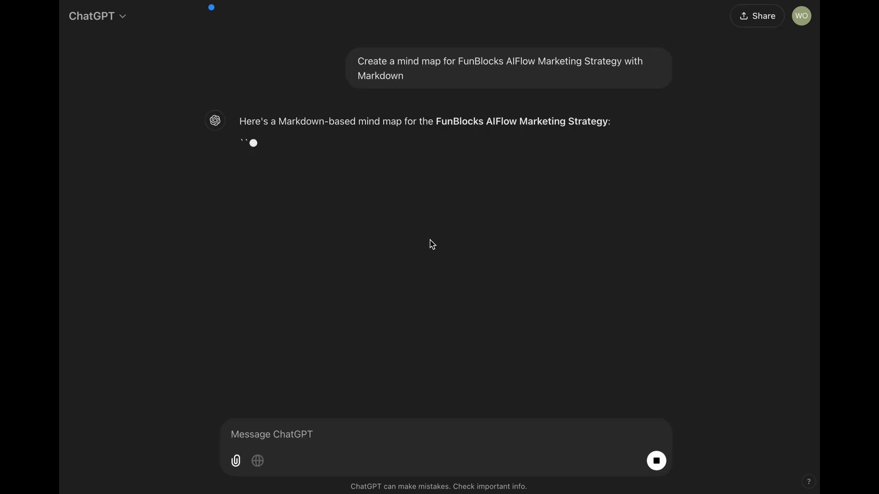
scroll(524, 267, "down", 3)
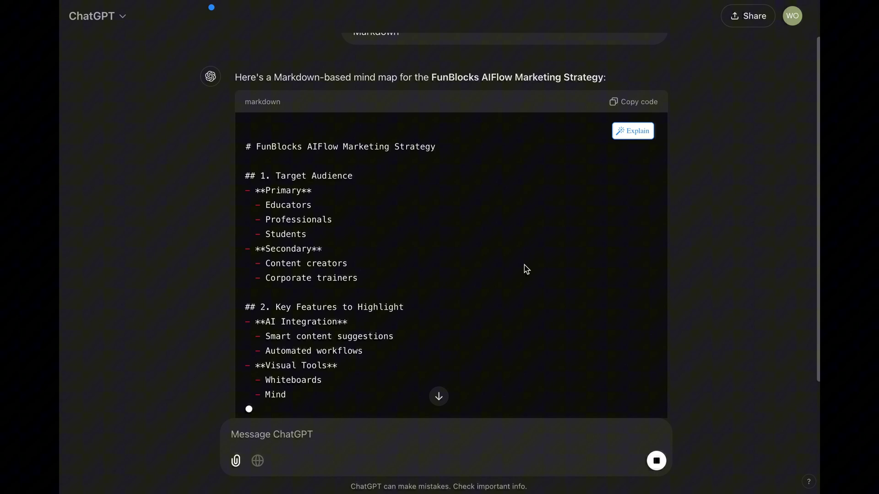
scroll(526, 271, "down", 10)
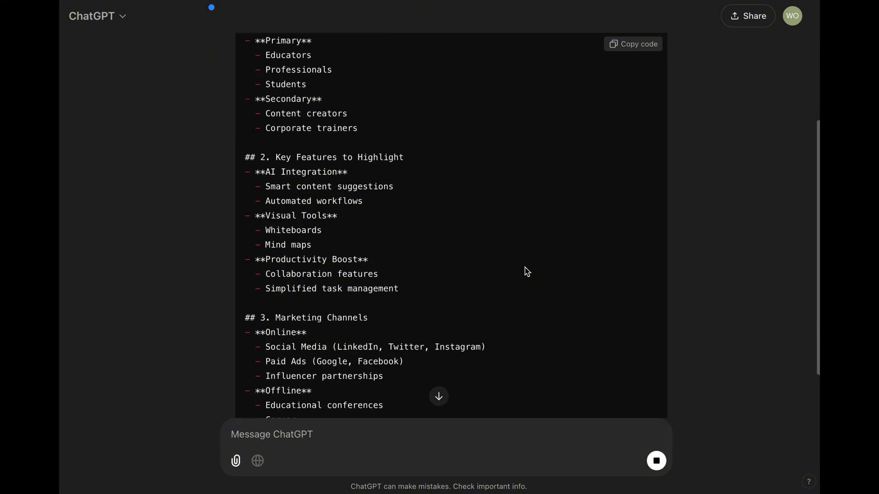
scroll(527, 273, "down", 2)
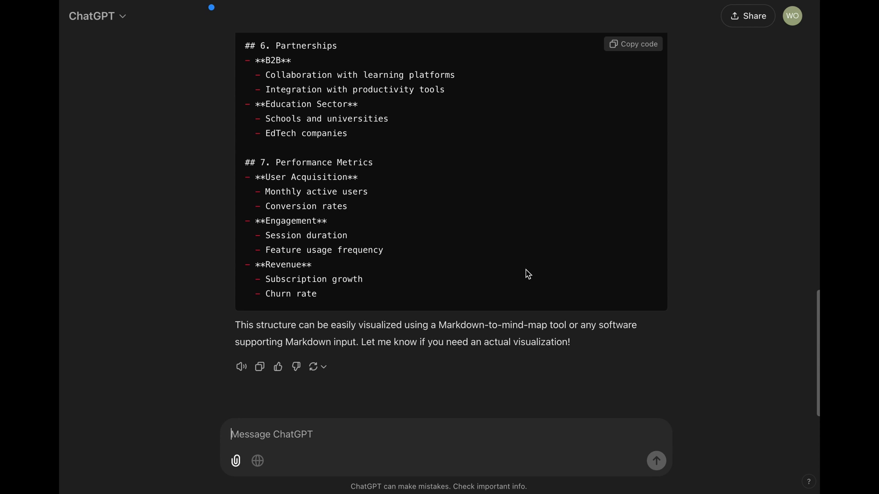
Copy ChatGPT's Markdown mind map and choose Import file from XMind's main menu.
left_click(261, 367)
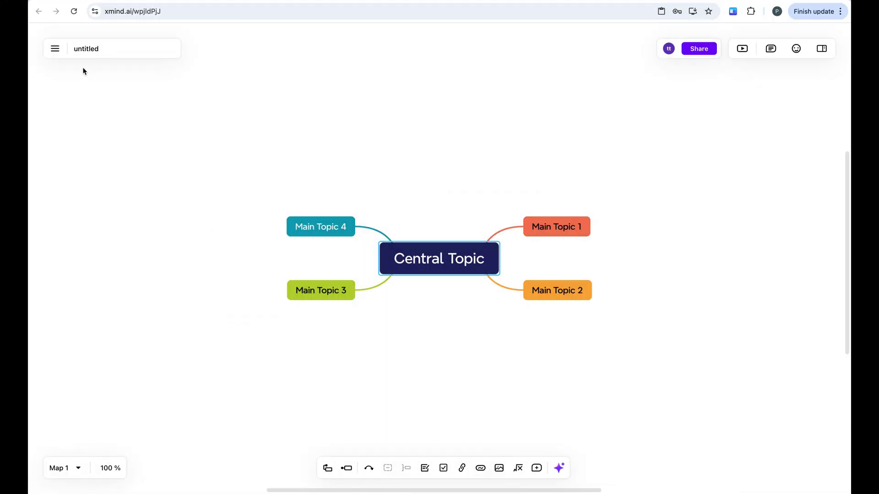
left_click(55, 49)
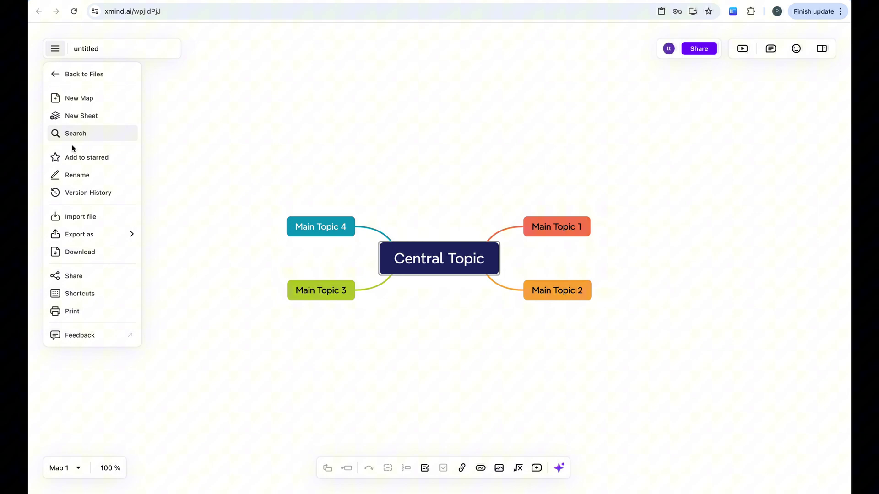
left_click(82, 219)
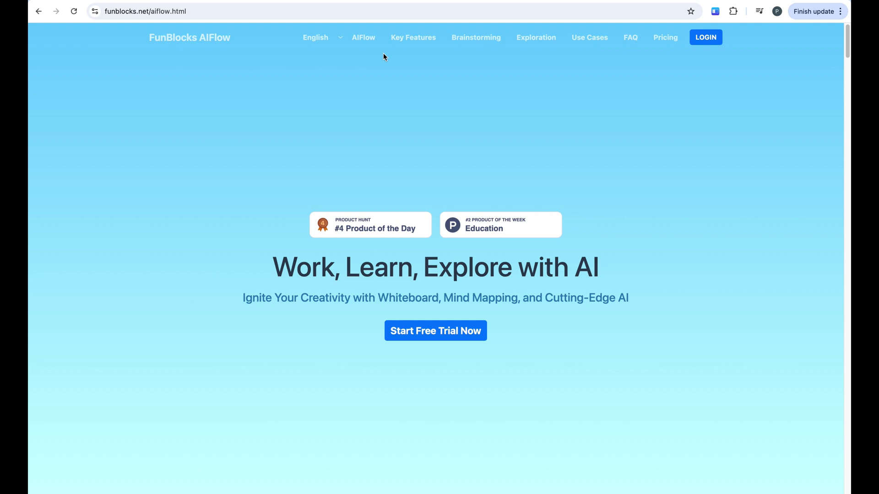
Visit the AIFlow: Beyond ChatGPT and Key Features sections, then scroll through the feature sections.
left_click(363, 37)
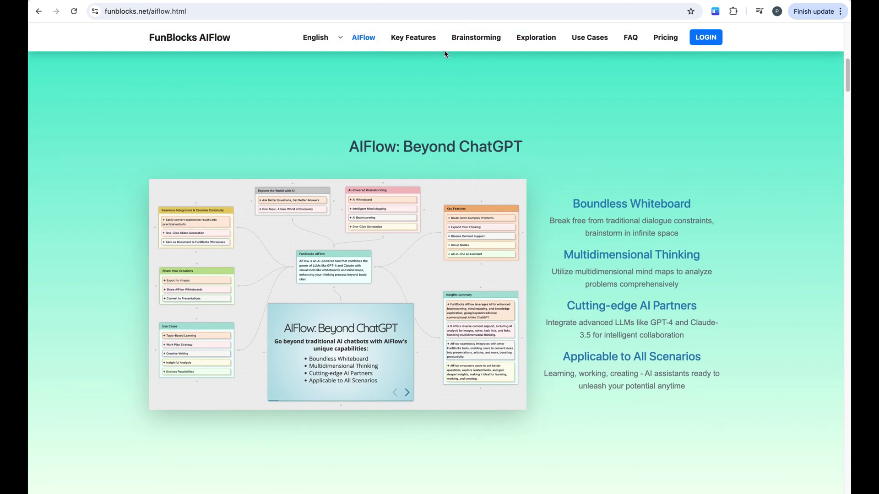
left_click(424, 40)
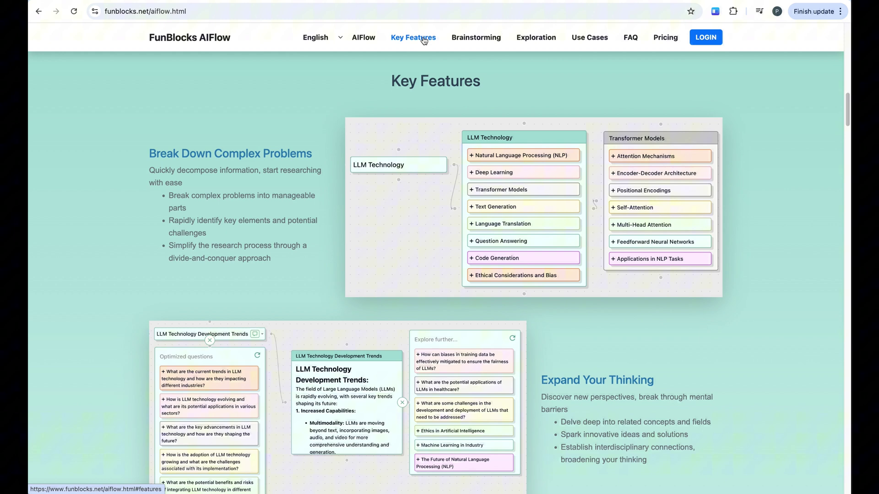
scroll(771, 235, "down", 5)
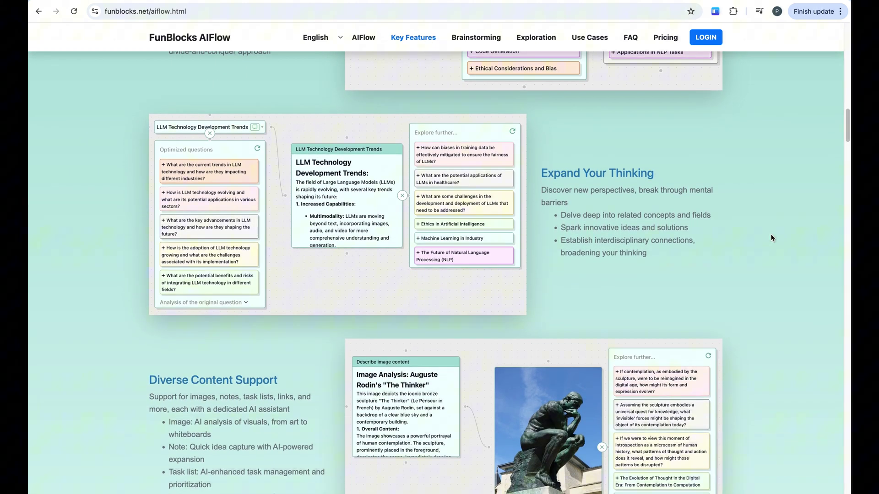
scroll(771, 238, "down", 4)
scroll(771, 237, "down", 7)
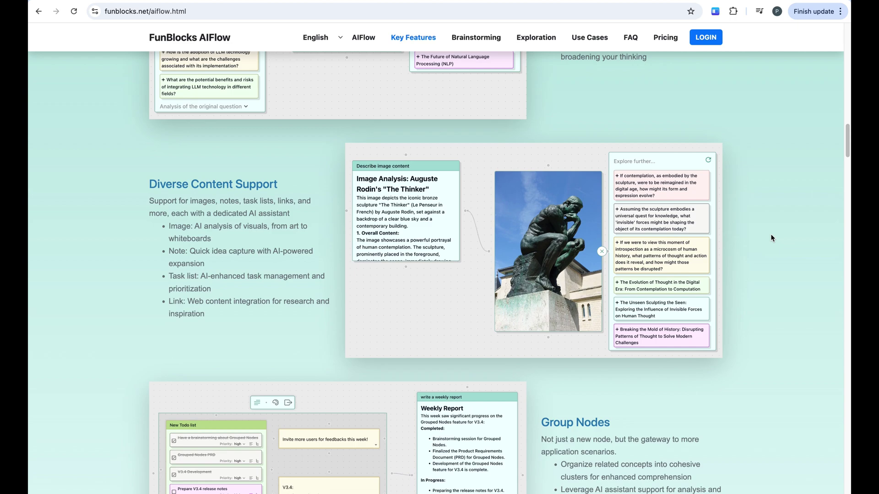
scroll(771, 237, "down", 5)
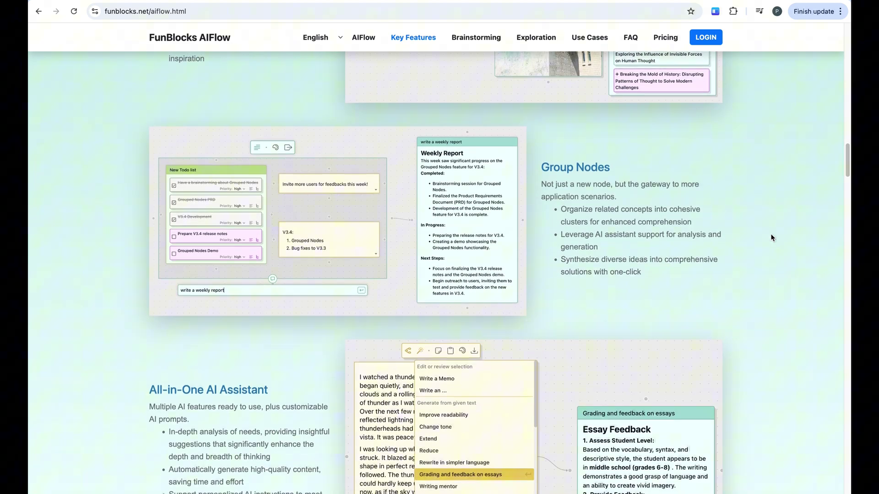
scroll(771, 237, "down", 9)
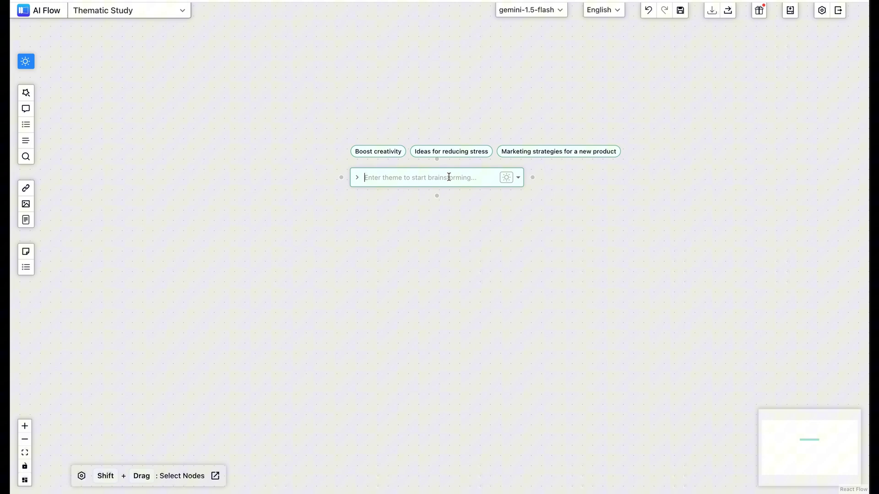
Brainstorm 'Protein Synthesis' and drag Summarized insights below the Genetic Code & Transcription group.
type("Protein Synthesis")
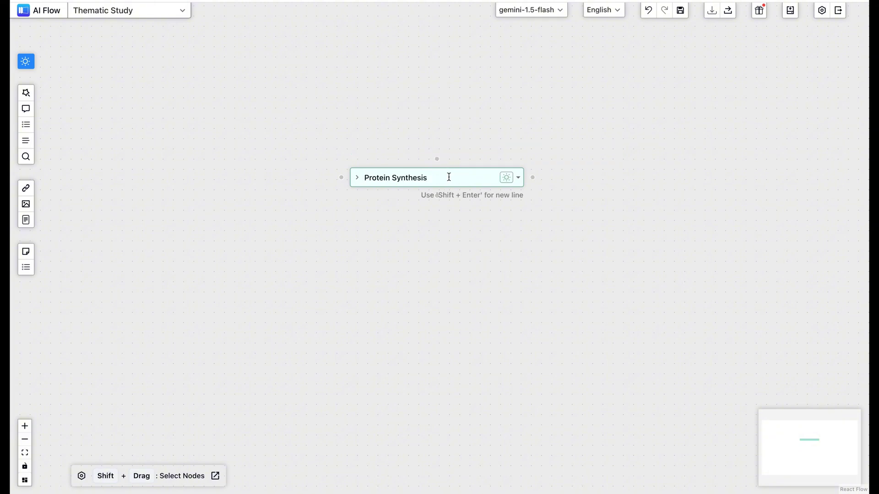
key("Return")
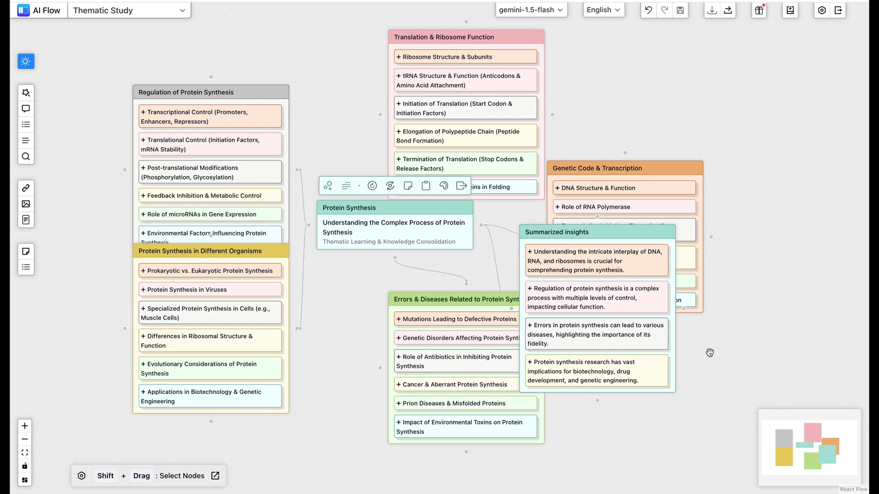
left_click_drag(580, 233, 650, 326)
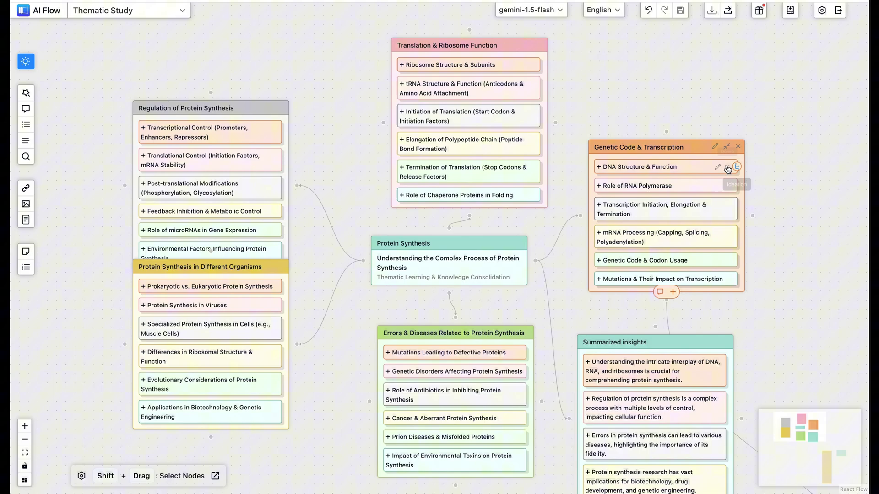
Break DNA Structure & Function down into six subtopics, Nucleotides to Genetic Information Storage.
left_click(738, 166)
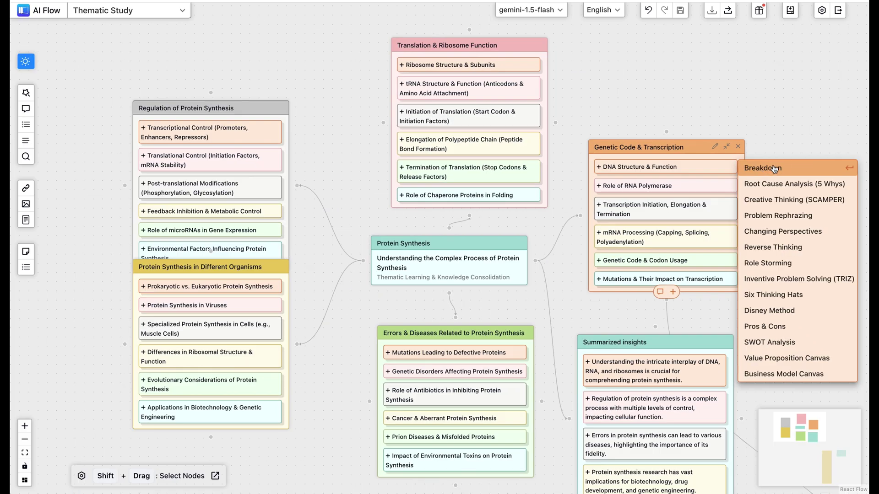
left_click(773, 168)
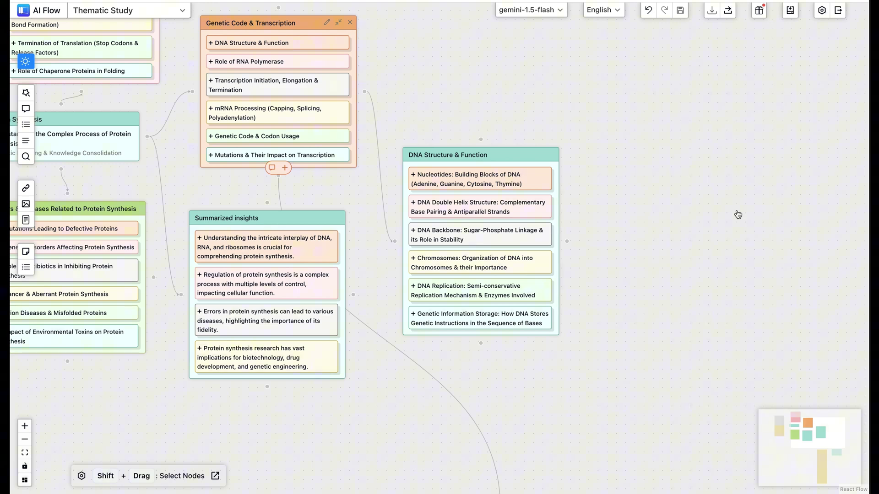
Expand DNA Double Helix Structure into its own node and generate its Explore further questions.
left_click(508, 208)
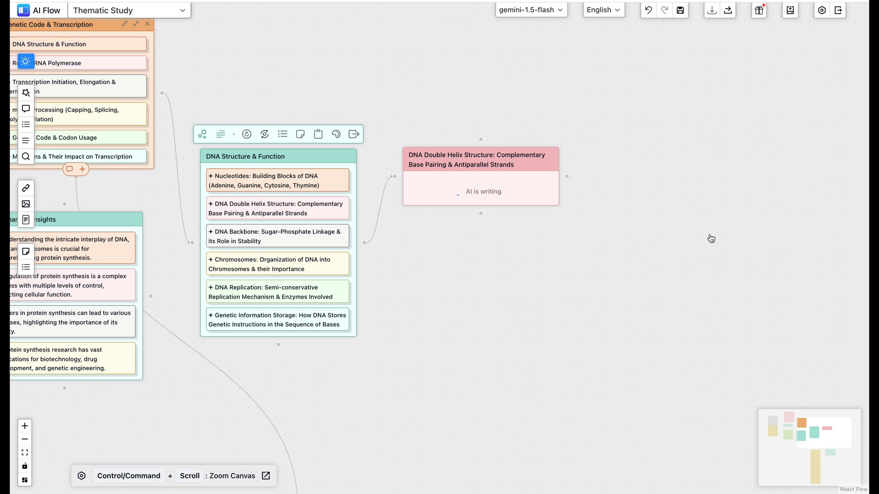
left_click_drag(684, 271, 697, 222)
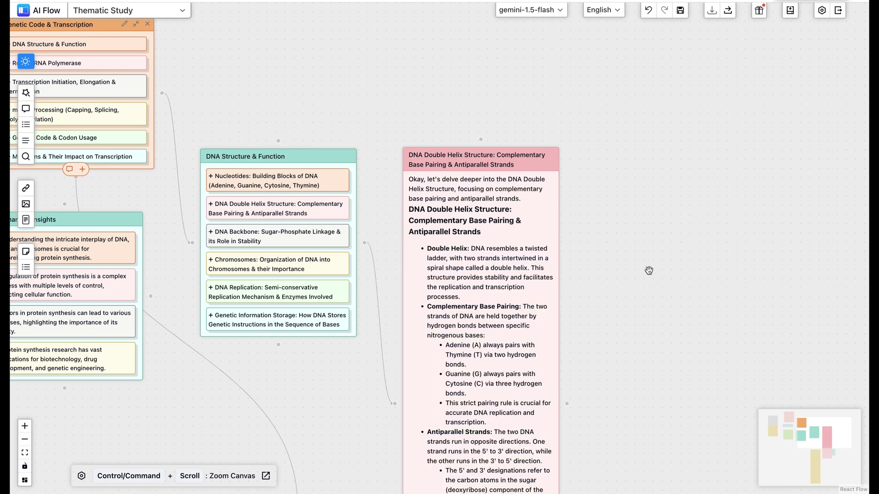
scroll(649, 271, "down", 3)
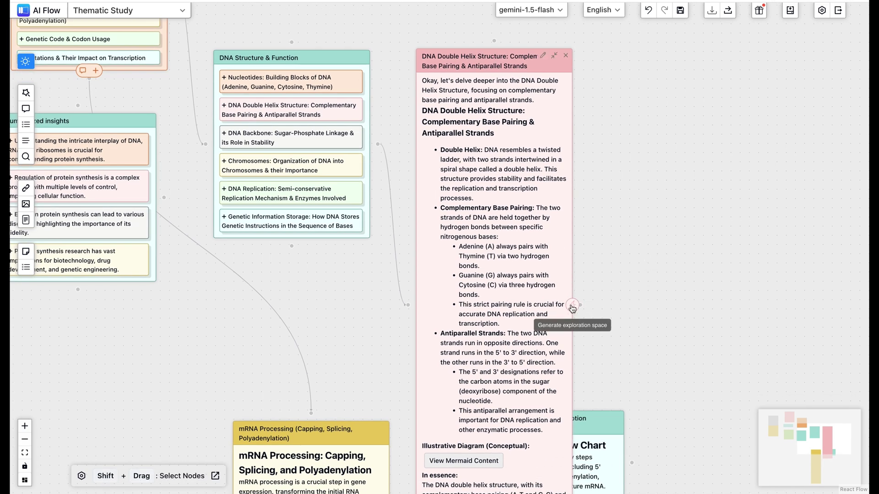
left_click(572, 307)
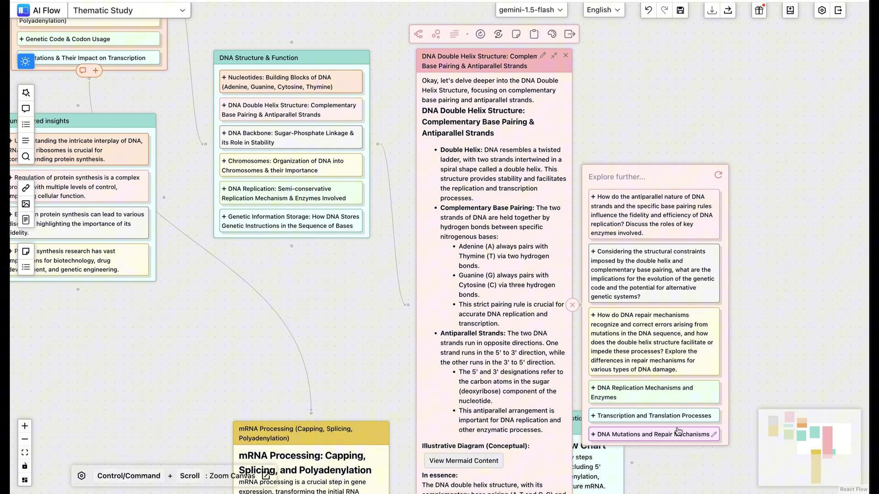
mouse_move(545, 1)
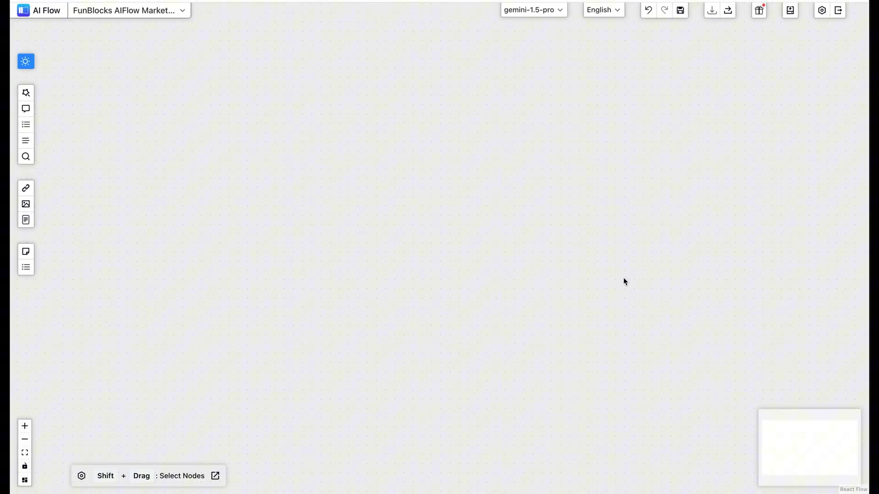
left_click(26, 188)
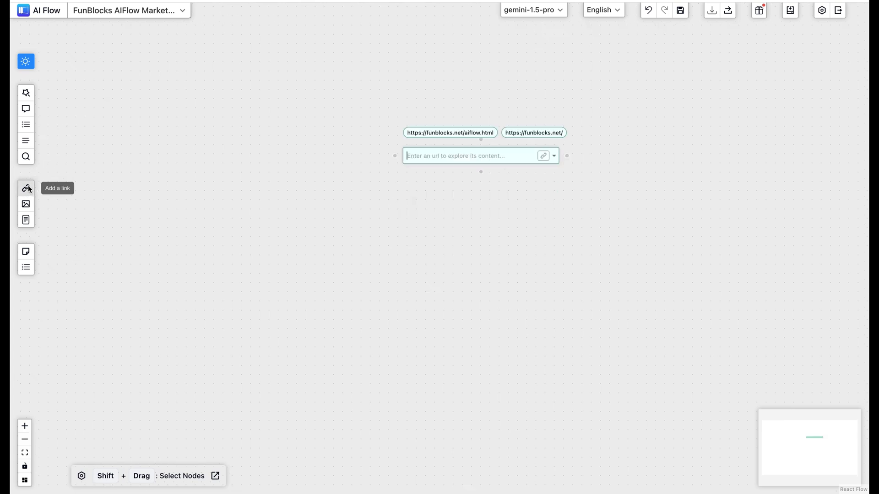
key("ctrl+v")
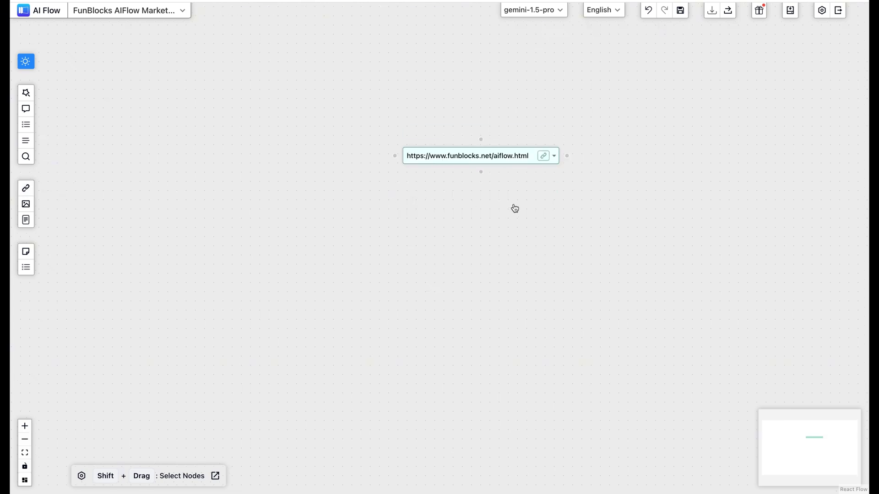
key("Return")
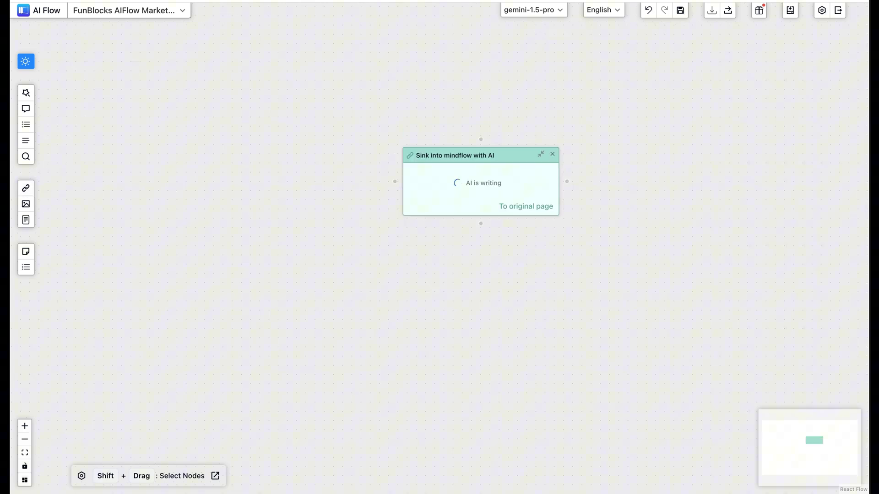
left_click_drag(486, 153, 399, 49)
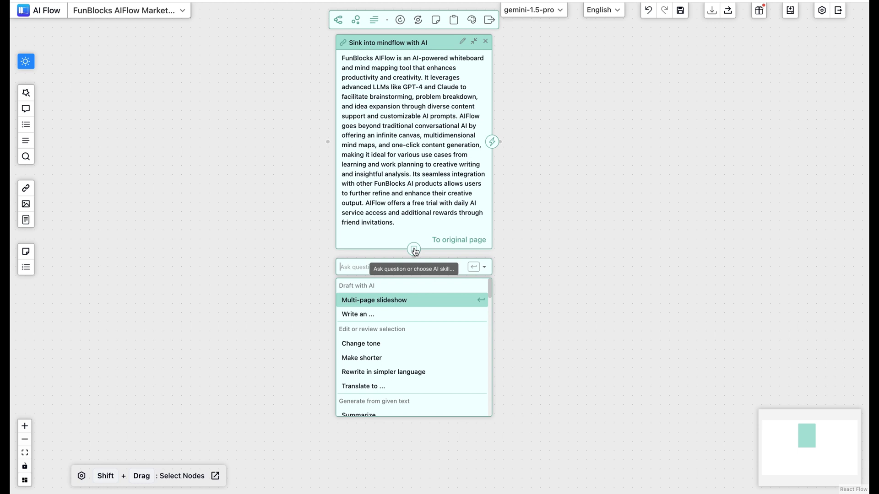
Brainstorm the Marketing Strategies for FunBlocks AIFlow theme from the intro card's AI box.
left_click(414, 249)
left_click(484, 267)
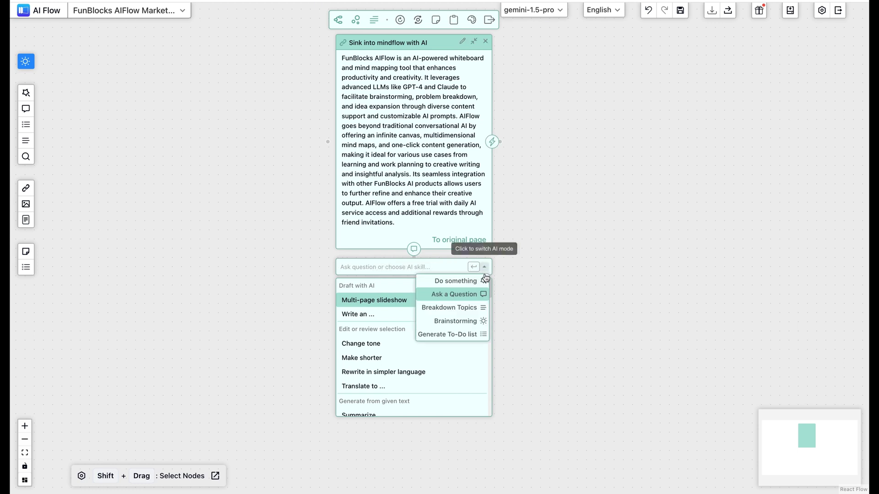
left_click(467, 323)
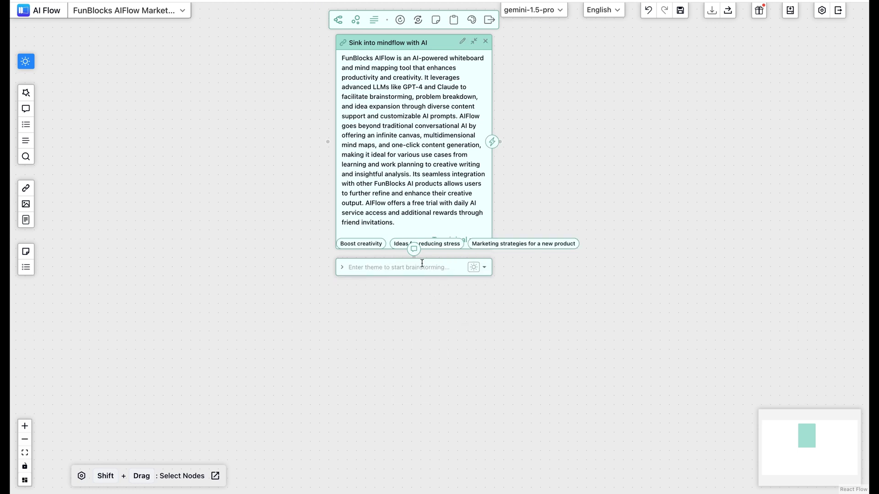
key("ctrl+v")
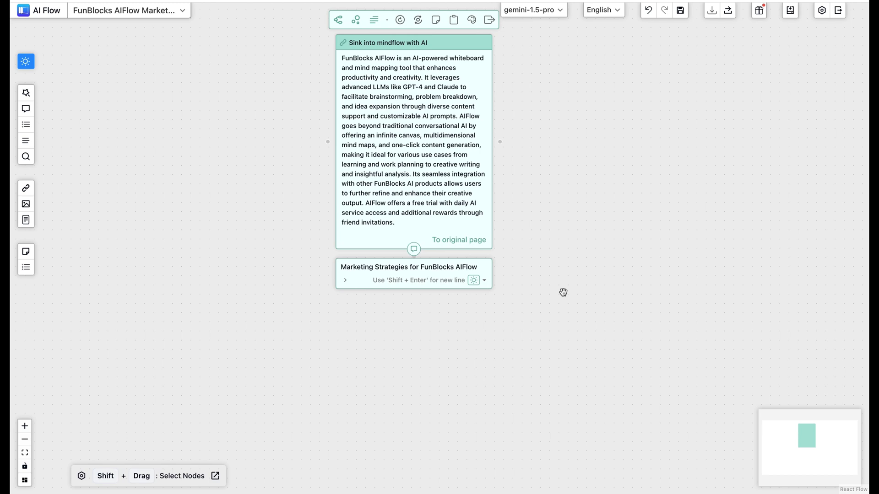
key("Return")
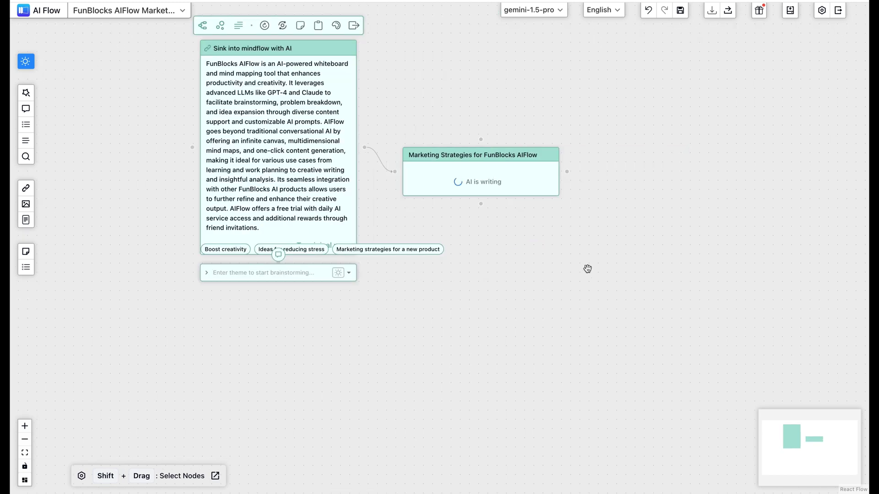
Move the new Marketing Strategies node further right beside the intro card.
left_click_drag(603, 255, 595, 318)
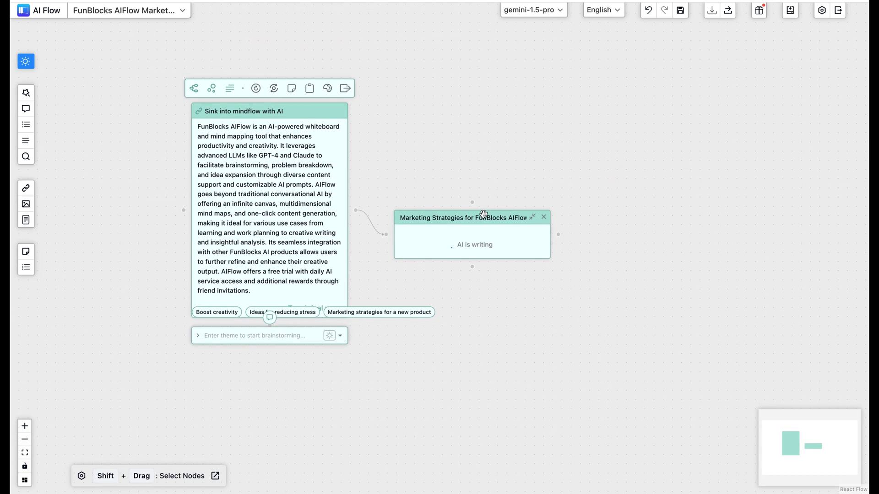
left_click(511, 207)
left_click_drag(511, 207, 701, 181)
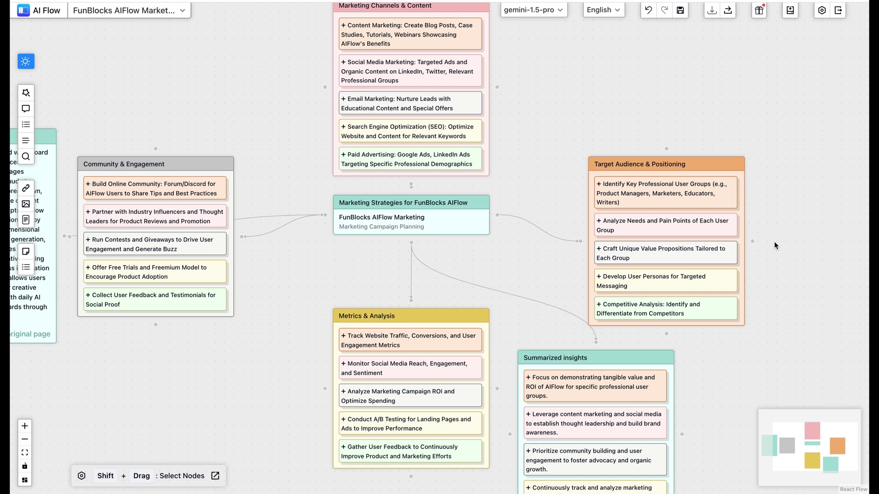
Break Analyze Needs and Pain Points down with Value Proposition Canvas into Marketers, Educators, Writers, Product Managers.
left_click(735, 225)
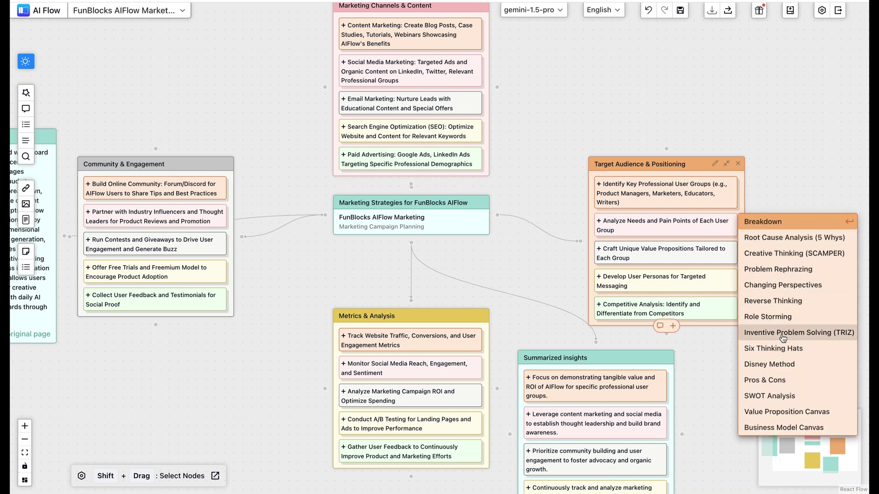
left_click(796, 412)
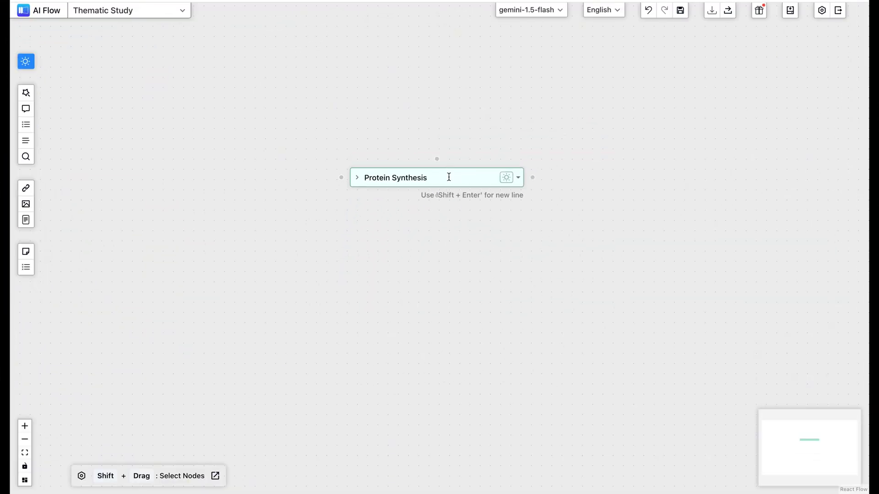
Generate the Protein Synthesis mind map and move the Summarized insights card below Genetic Code & Transcription.
key("Return")
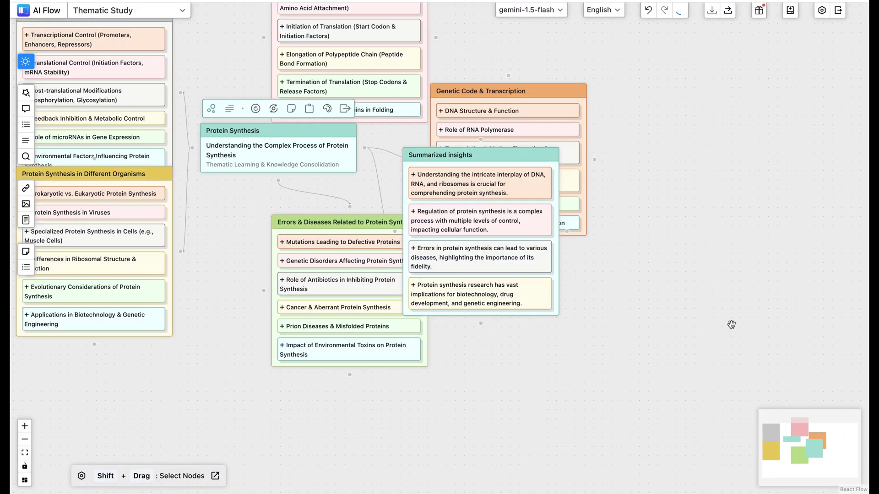
left_click_drag(659, 309, 769, 387)
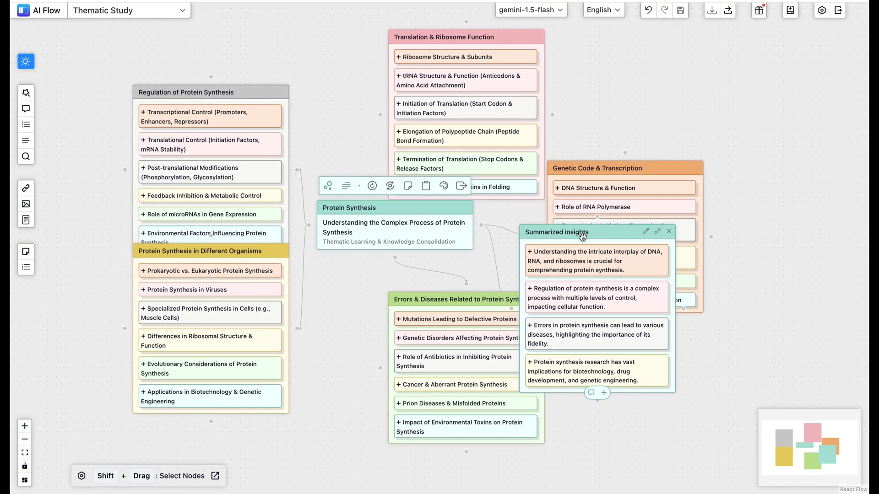
left_click_drag(580, 228, 638, 323)
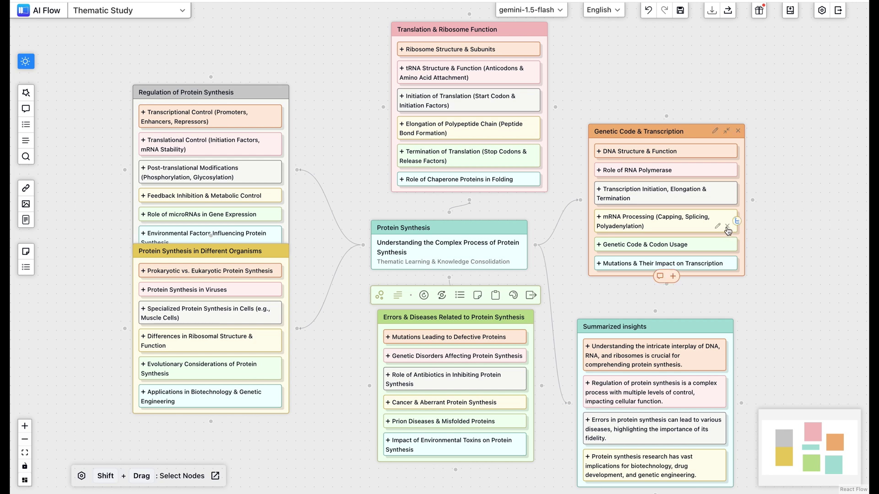
Expand the mRNA Processing item into its own explanation node and move it up and right.
left_click(686, 222)
left_click(685, 223)
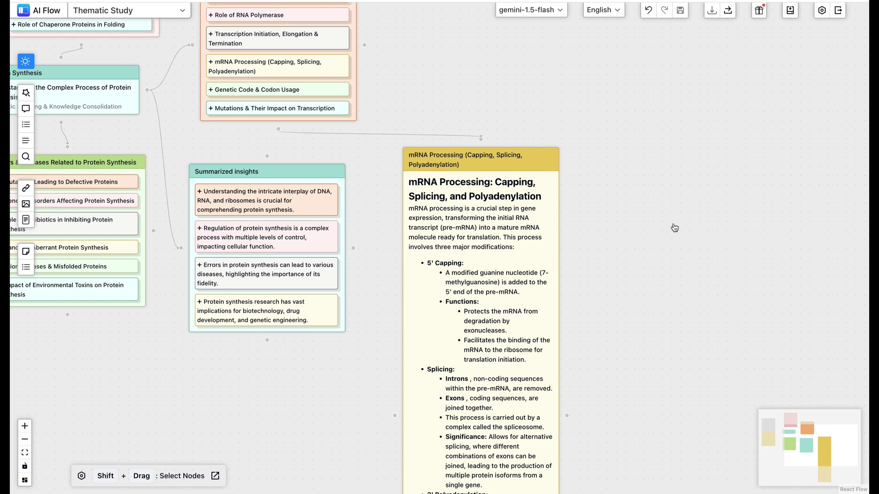
left_click_drag(531, 162, 533, 87)
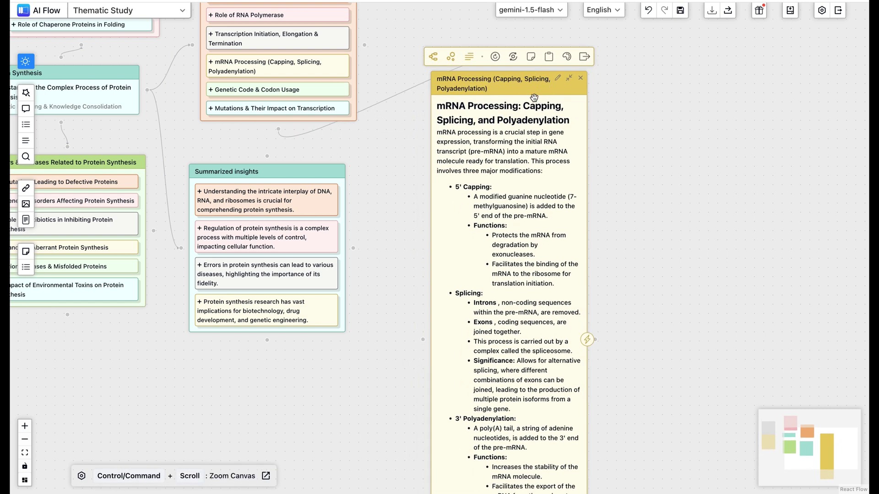
Generate a Pre-mRNA to Mature mRNA flowchart from the mRNA Processing node and show it full screen.
left_click(452, 58)
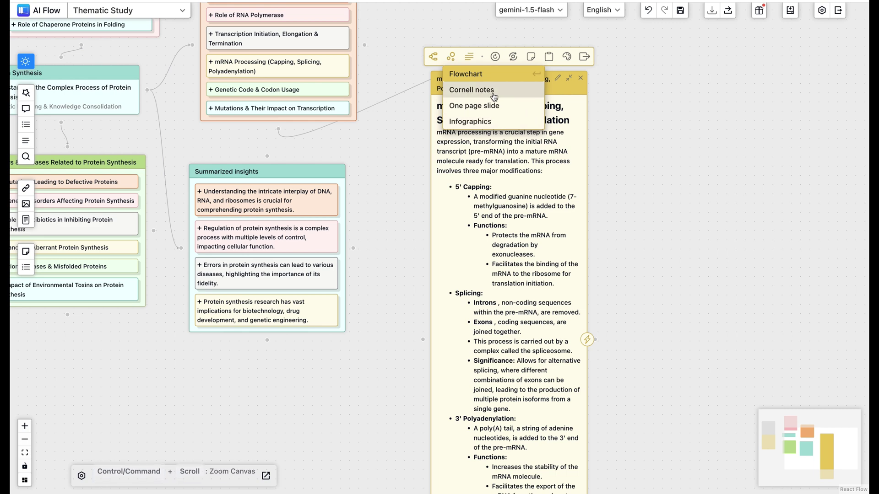
left_click(498, 74)
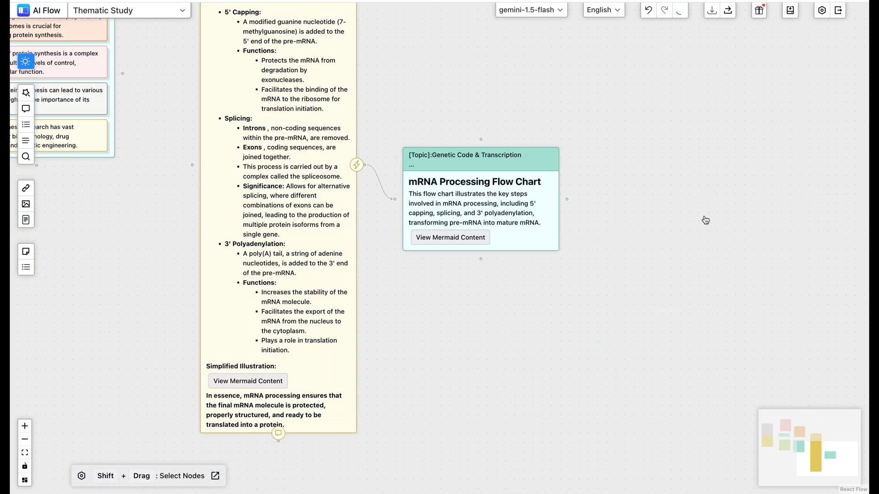
left_click(465, 237)
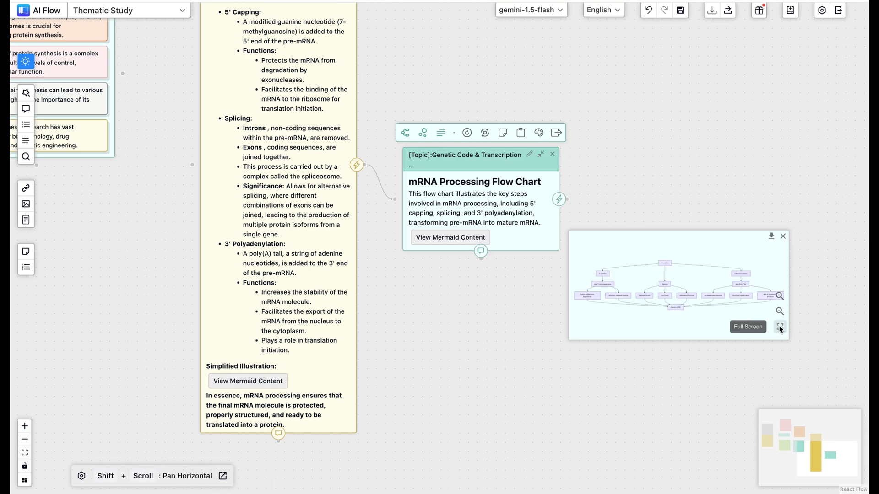
left_click(781, 328)
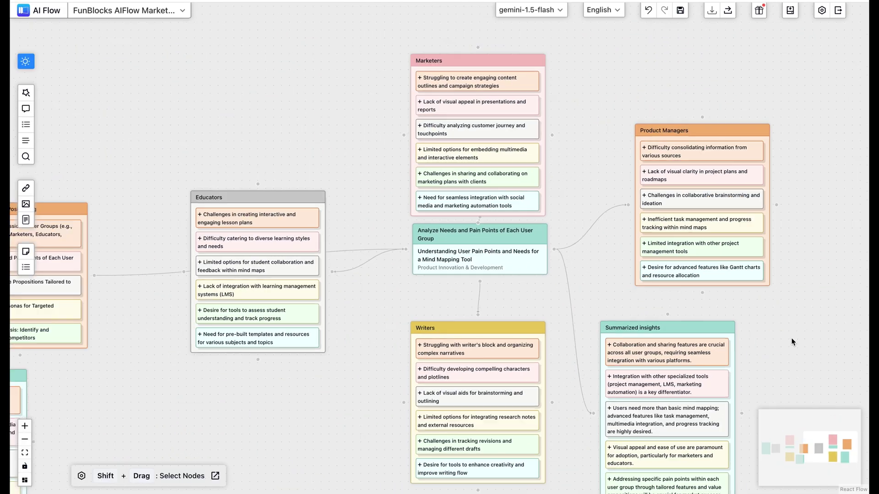
Zoom out, marquee-select every node of the marketing map, and group them into one frame.
scroll(792, 341, "down", 5)
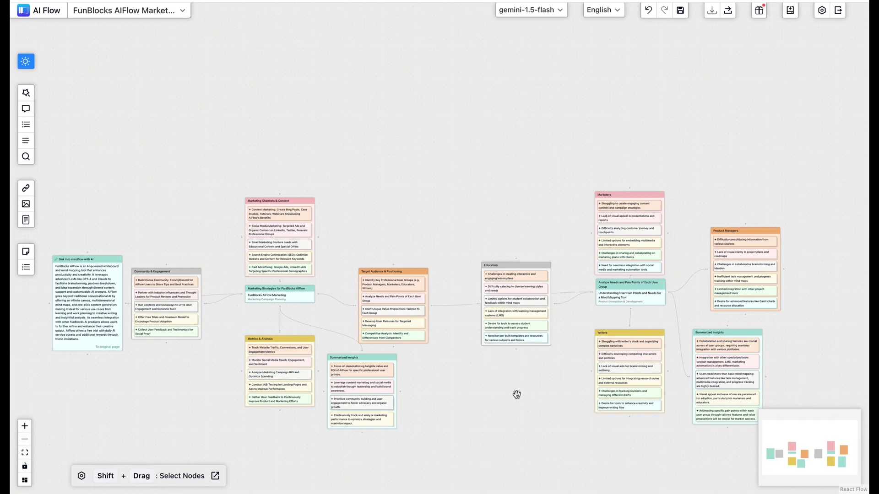
left_click_drag(517, 394, 534, 310)
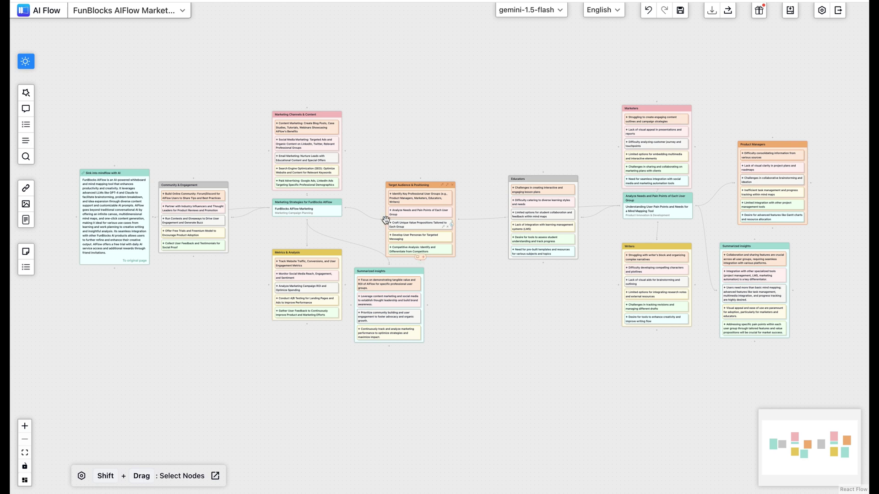
left_click_drag(63, 38, 831, 375)
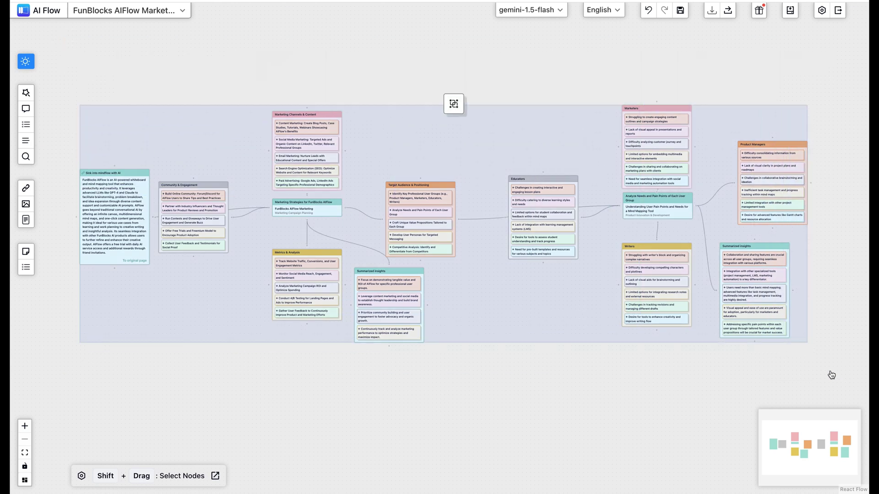
left_click(454, 104)
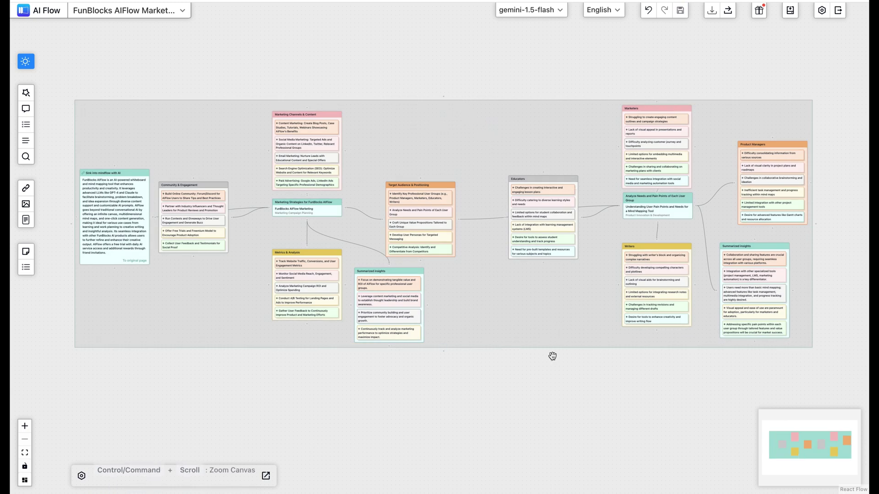
scroll(551, 355, "up", 3)
scroll(552, 357, "up", 3)
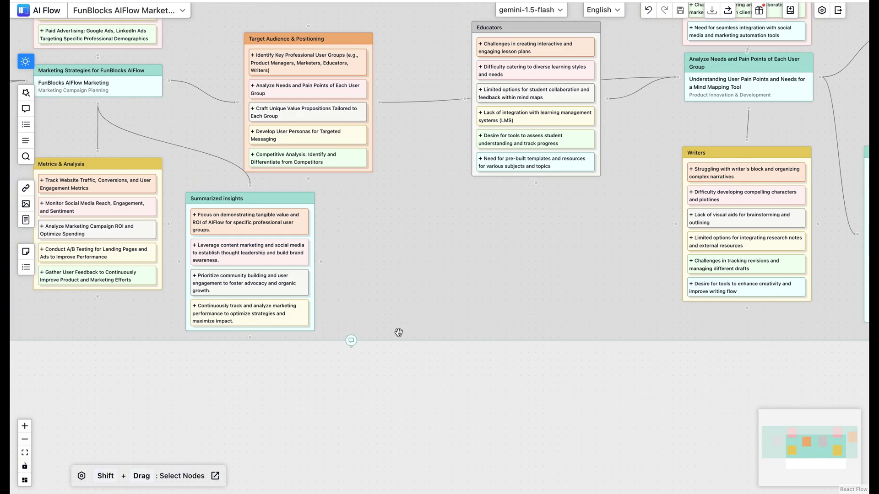
Turn the grouped marketing map into a multi-page slideshow and advance to the Marketing Channels & Content slide.
left_click(357, 343)
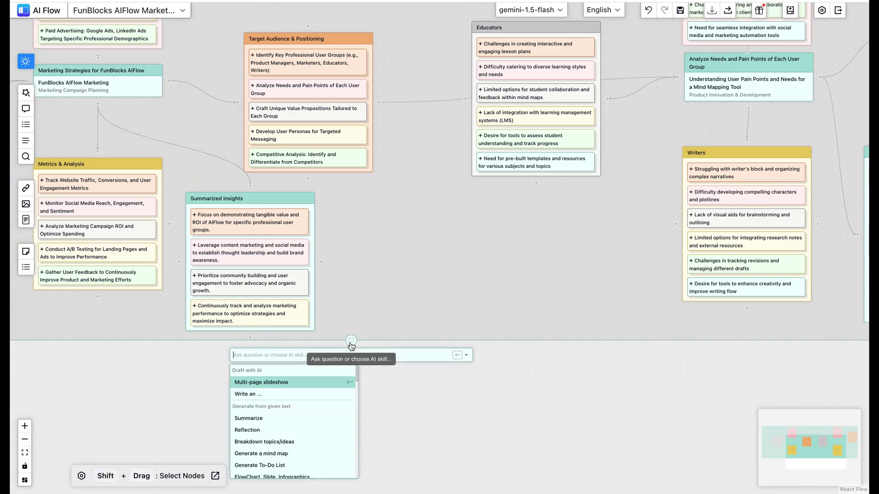
left_click(322, 386)
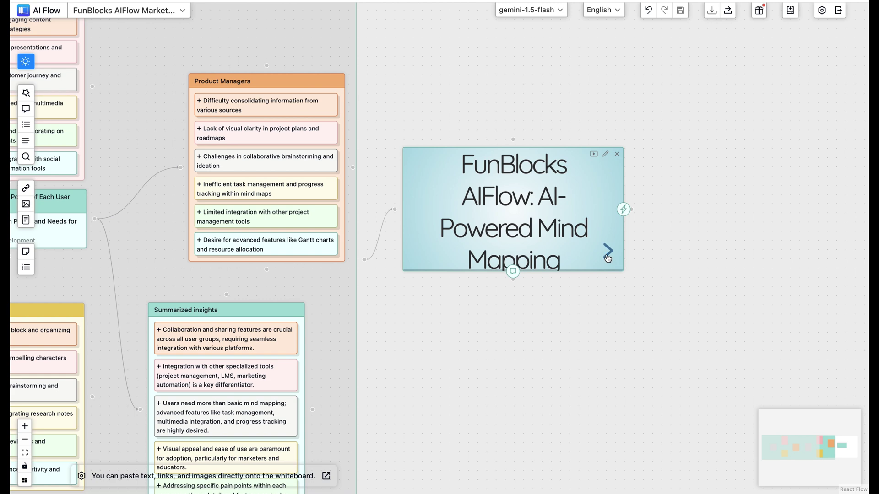
left_click(607, 256)
left_click(608, 252)
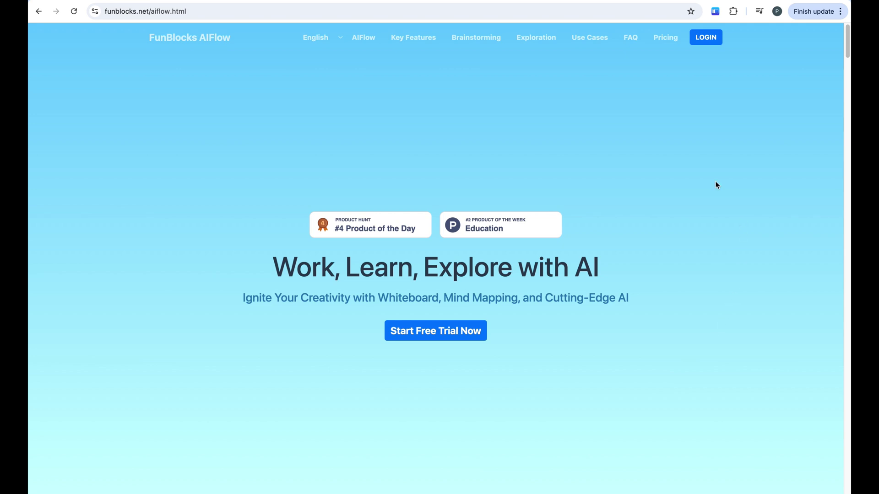
Visit the site's AIFlow, Key Features, Brainstorming and Exploration sections from the navigation bar.
left_click(365, 42)
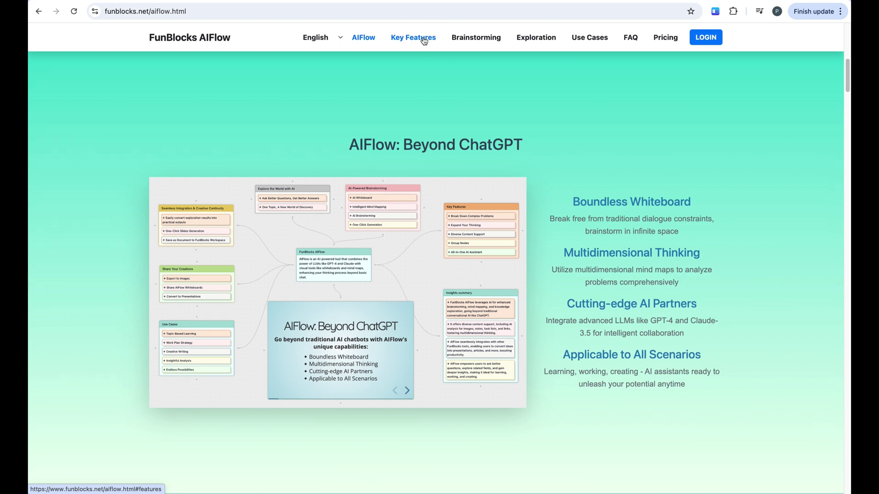
left_click(424, 40)
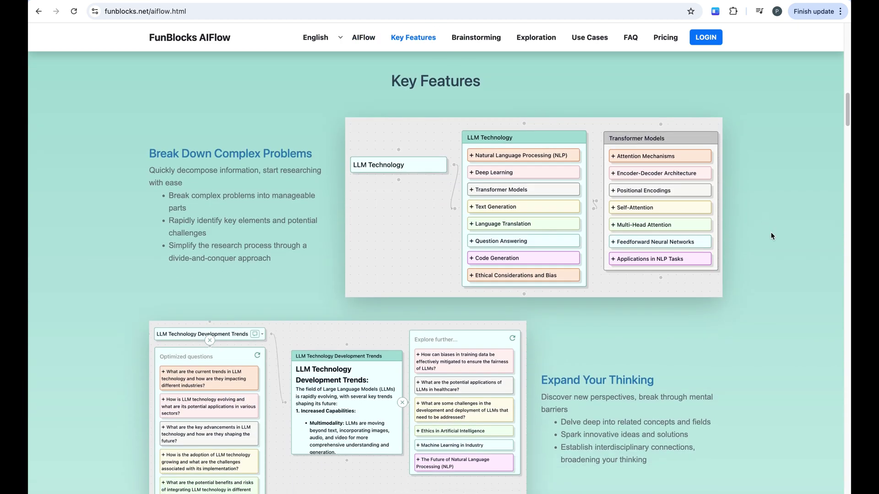
scroll(772, 236, "down", 15)
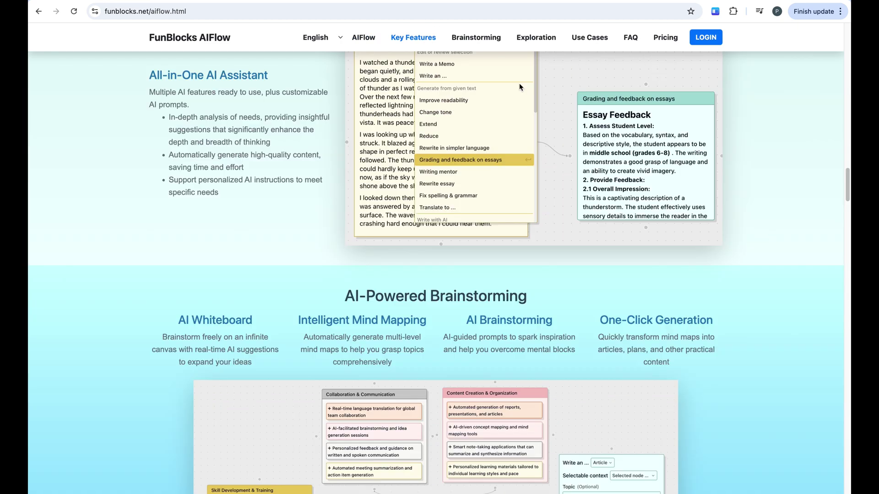
left_click(492, 39)
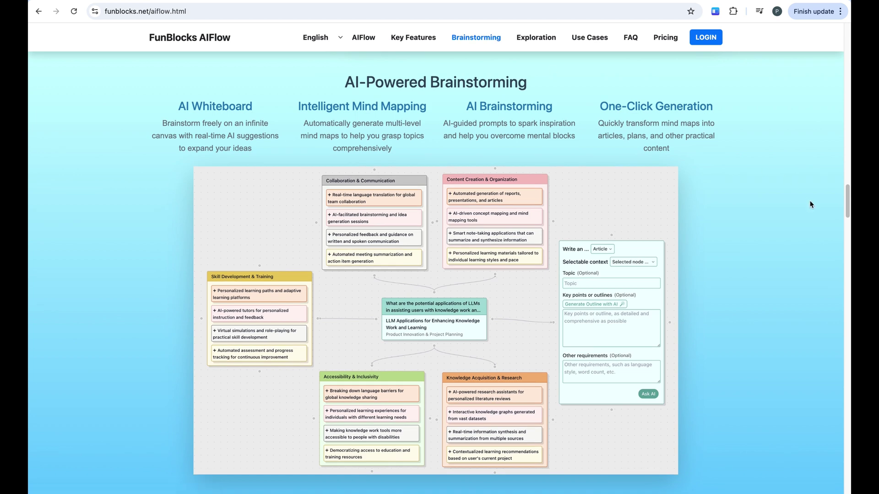
left_click(545, 39)
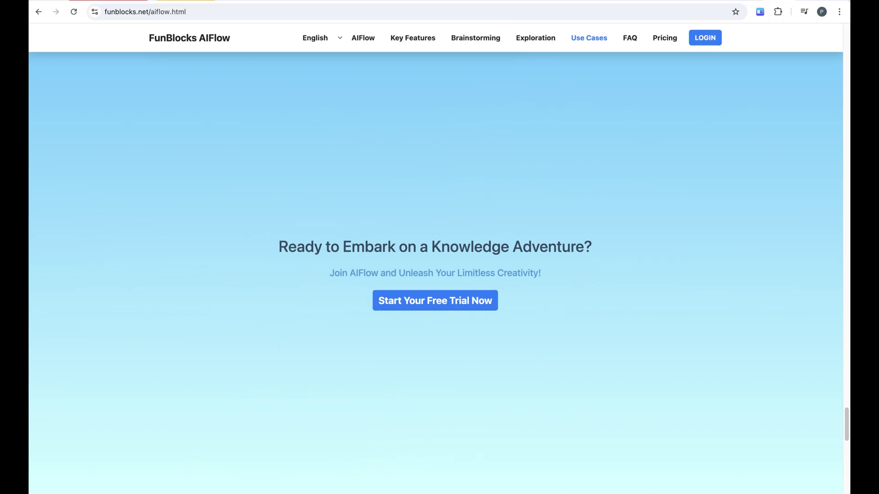